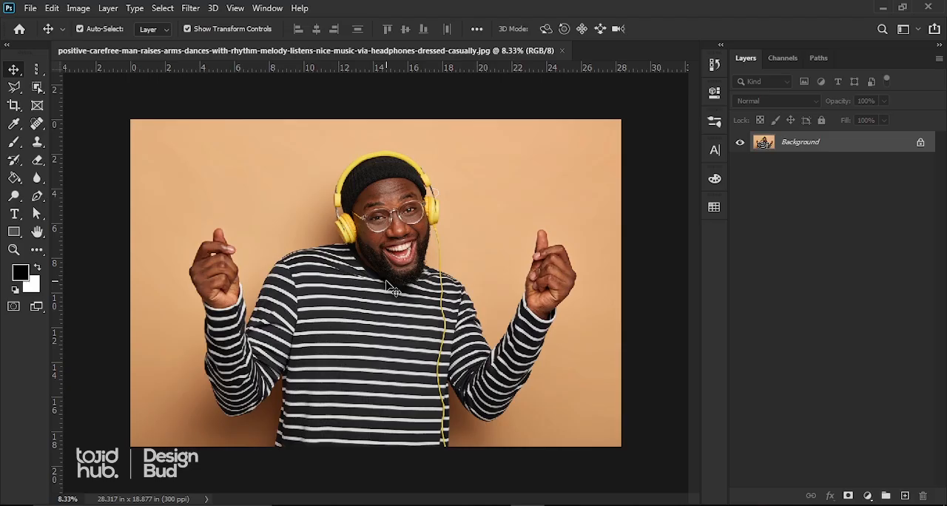
Unlock the Background layer to convert it into a regular editable layer.
scroll(310, 264, "down", 1)
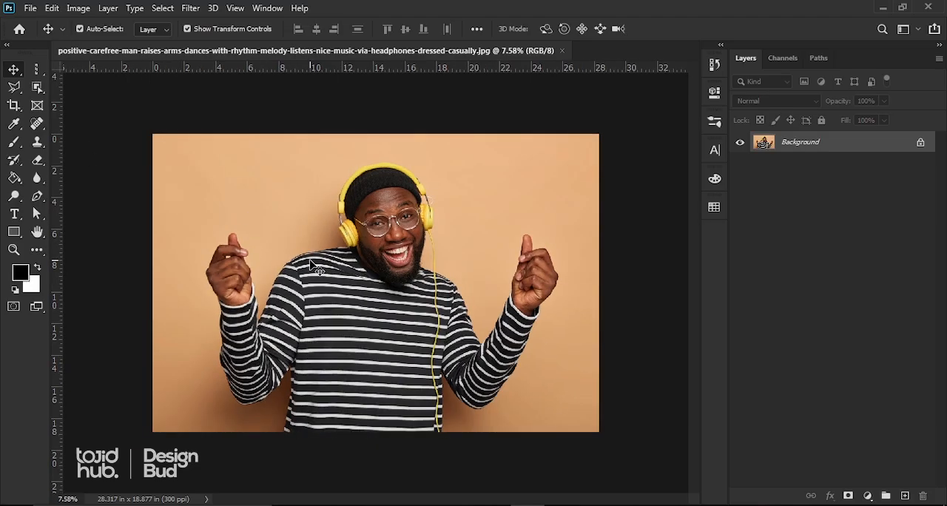
scroll(355, 300, "up", 2)
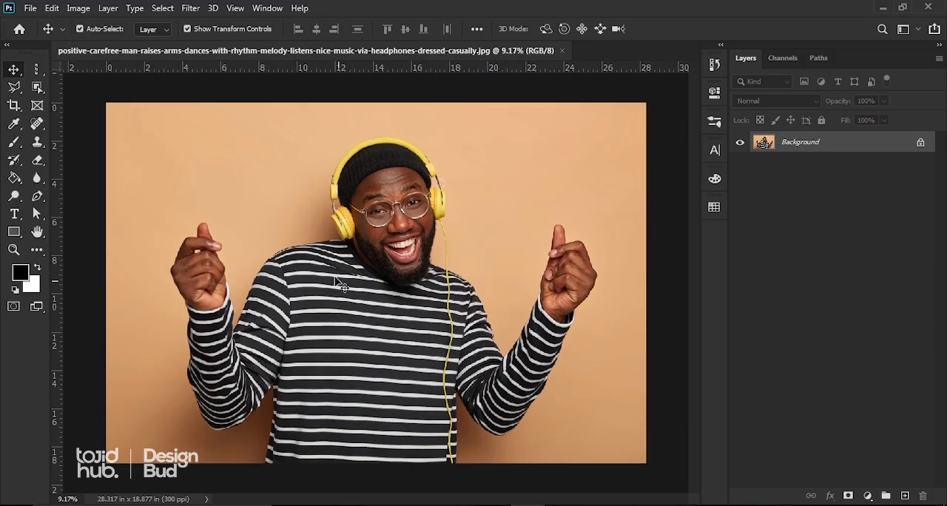
scroll(333, 281, "down", 1)
scroll(334, 283, "up", 1)
left_click(920, 145)
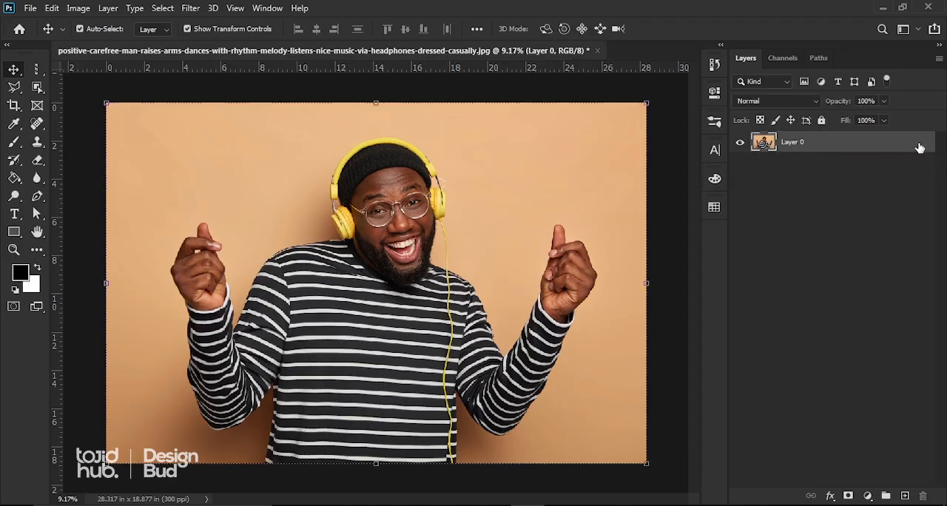
scroll(451, 231, "down", 3, "alt")
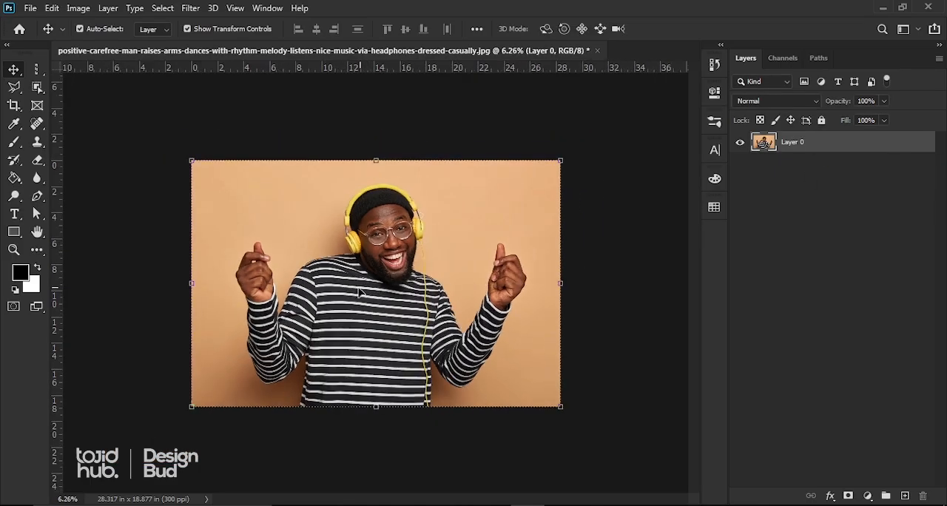
scroll(357, 292, "up", 2, "alt")
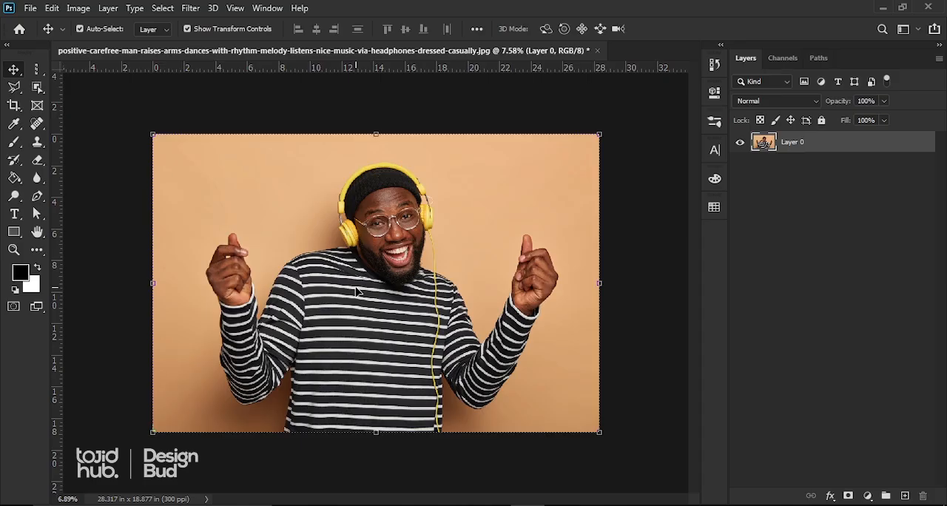
scroll(357, 292, "down", 1, "alt")
scroll(354, 288, "up", 1, "alt")
scroll(347, 281, "down", 1, "alt")
scroll(342, 274, "up", 1, "alt")
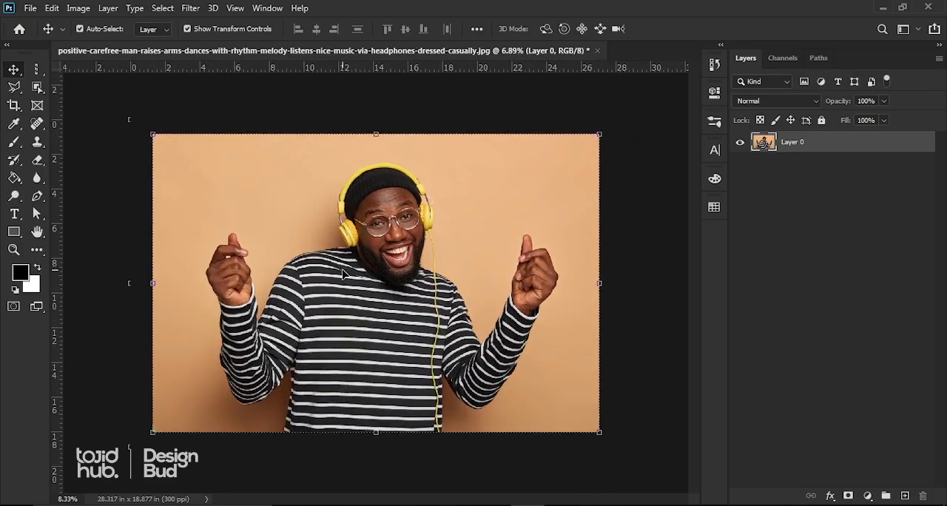
scroll(343, 274, "up", 1, "alt")
scroll(348, 272, "down", 2, "alt")
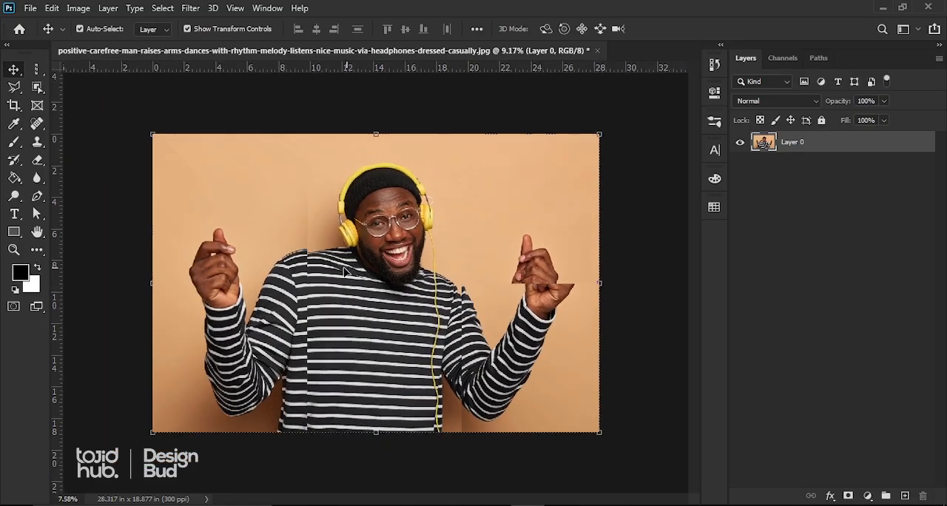
scroll(347, 272, "up", 2, "alt")
scroll(348, 268, "down", 1, "alt")
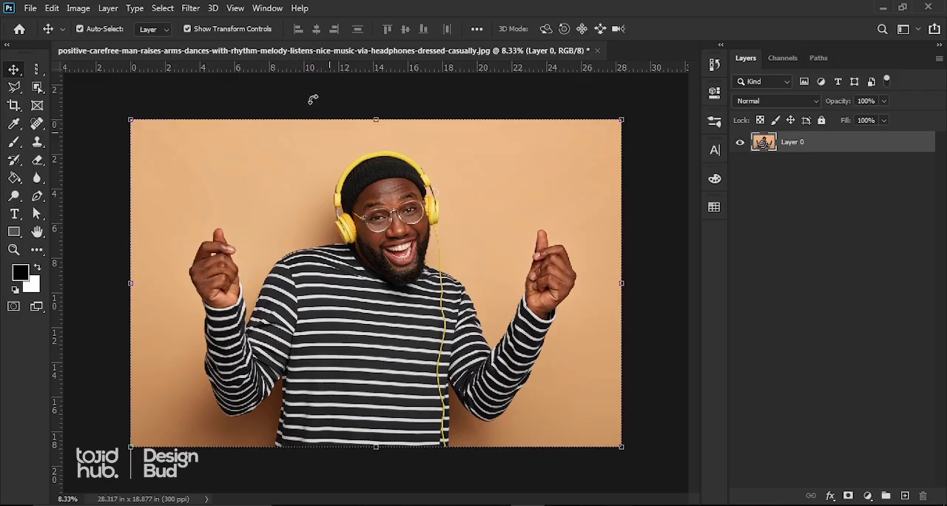
Select the man in the photo automatically with the Subject selection command.
left_click(162, 9)
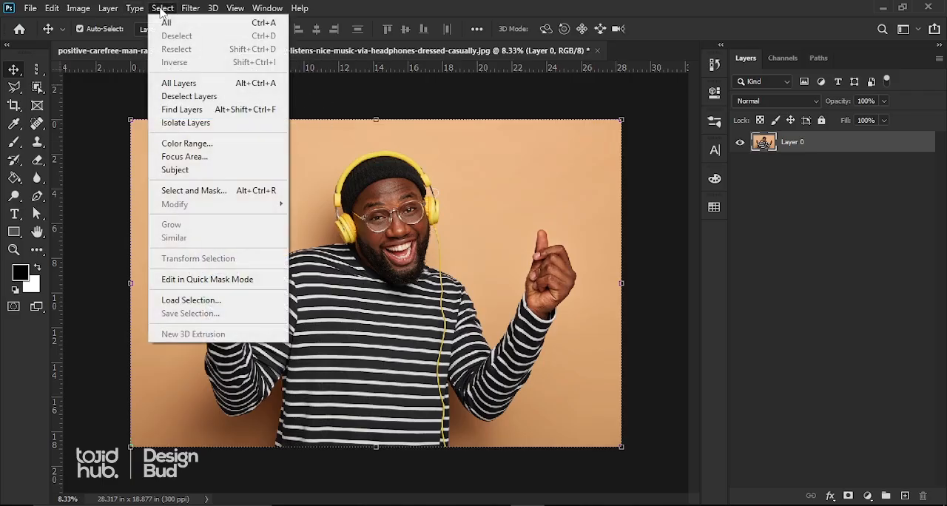
left_click(185, 172)
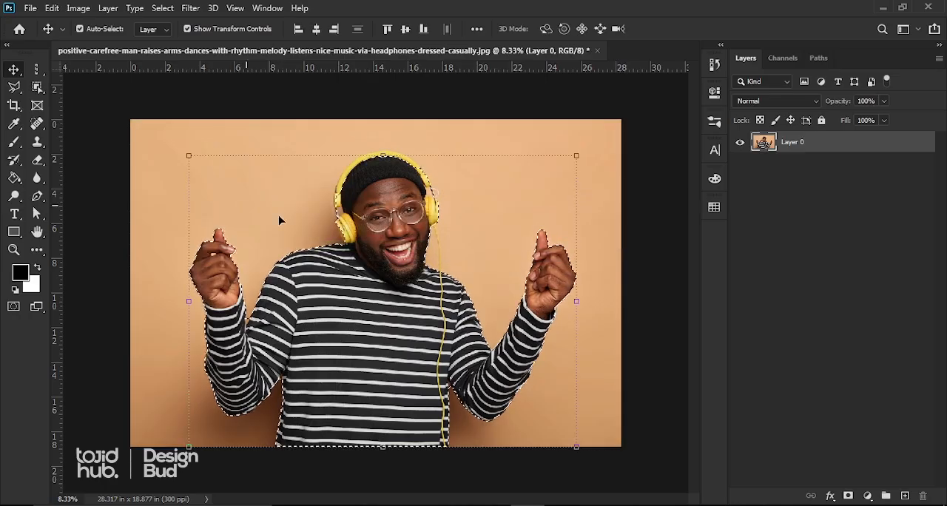
Examine the selection edge around the man's head and headphones for parts that were missed.
scroll(389, 111, "up", 3)
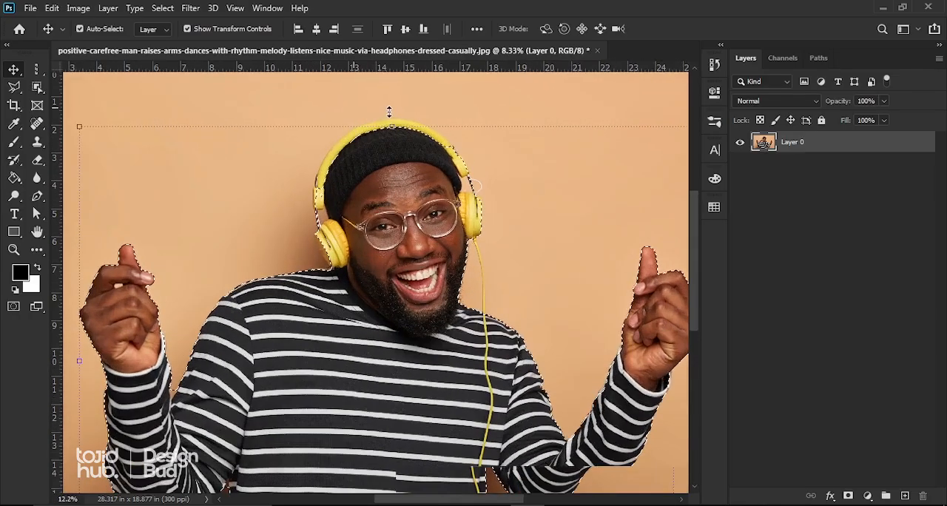
scroll(389, 111, "up", 3)
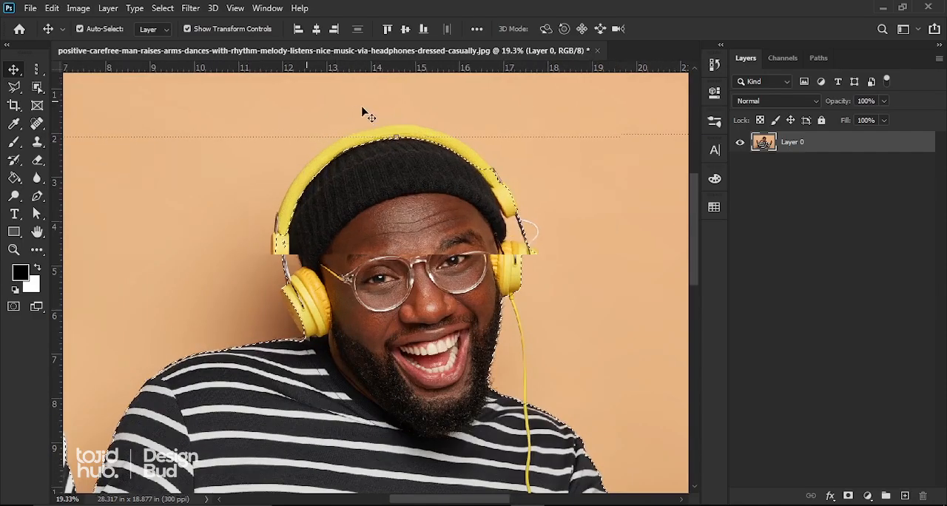
scroll(362, 112, "down", 4)
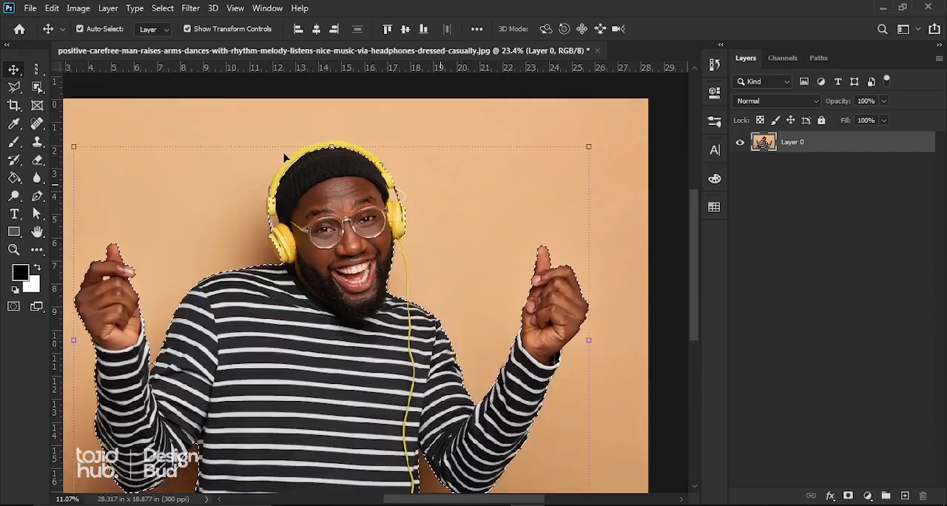
scroll(285, 158, "down", 3)
scroll(390, 105, "up", 2)
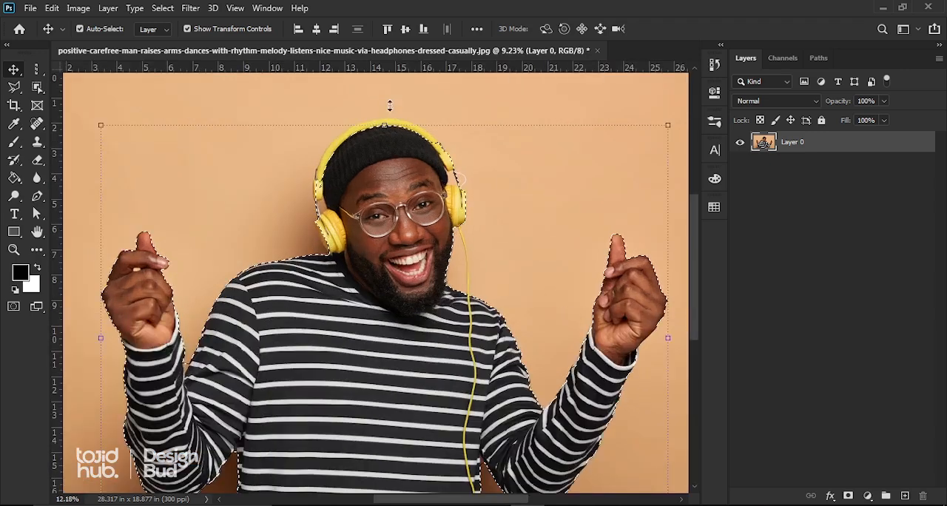
scroll(389, 105, "up", 5)
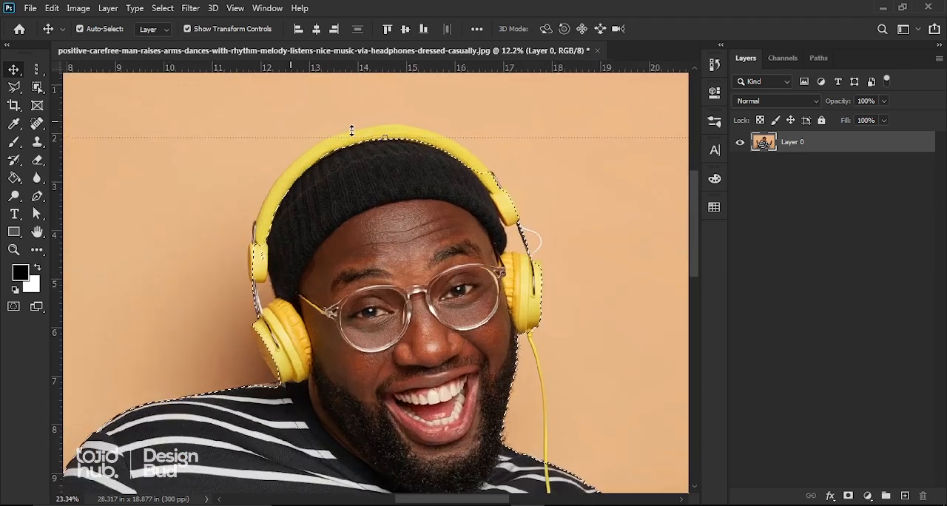
scroll(352, 131, "up", 2)
scroll(208, 132, "down", 1)
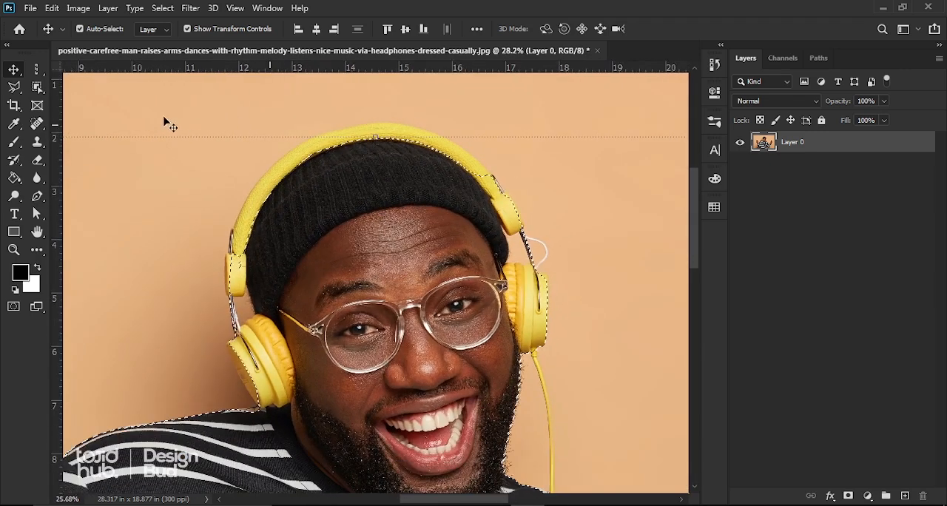
Switch to the Polygonal Lasso tool for refining the selection around the headphones.
left_click(11, 92)
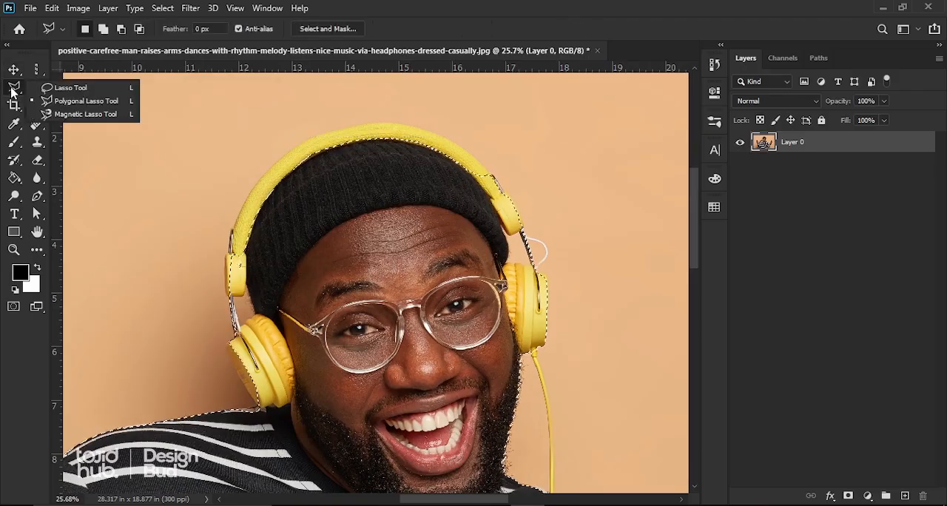
left_click(62, 103)
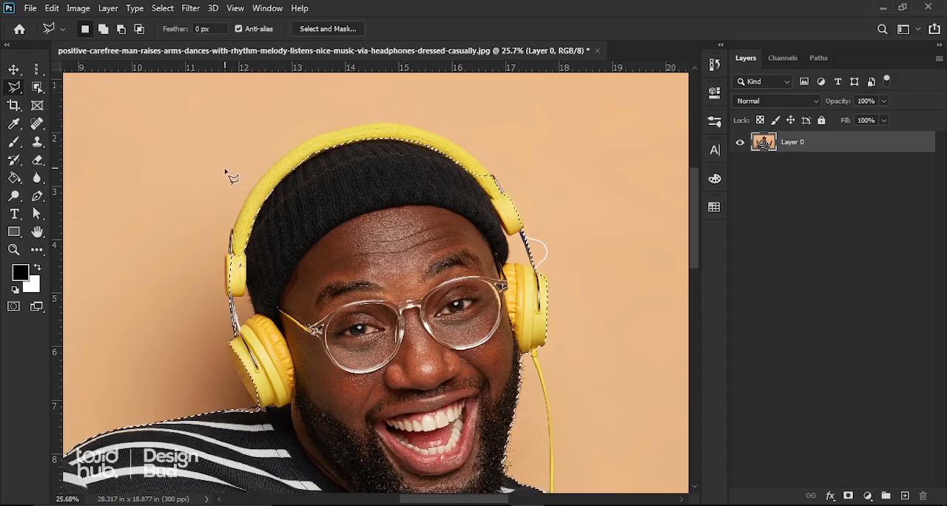
scroll(225, 170, "down", 4)
scroll(225, 170, "up", 2)
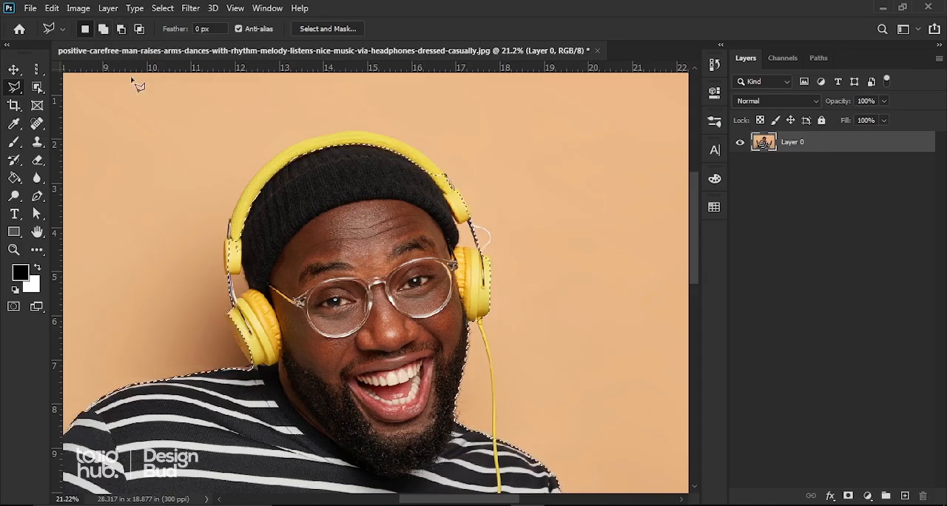
scroll(122, 78, "down", 1)
scroll(122, 78, "down", 1)
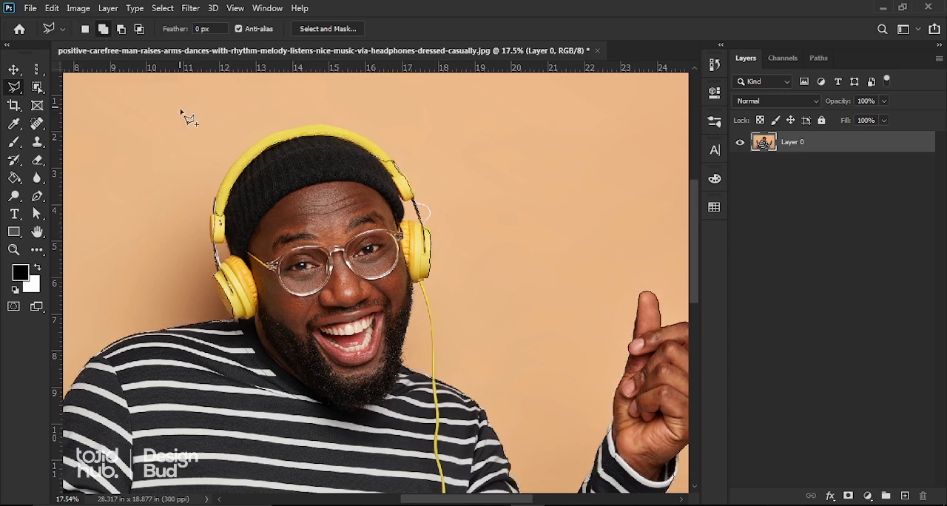
left_click(122, 31)
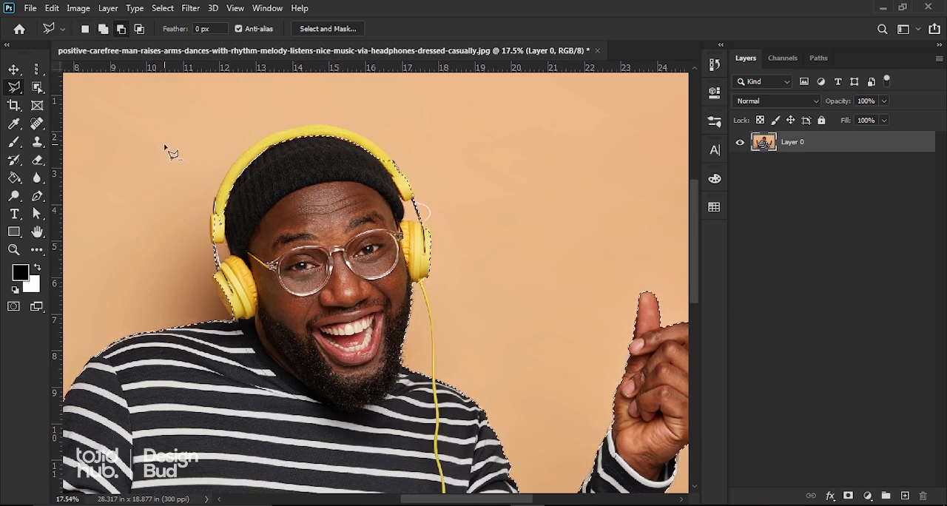
left_click(103, 28)
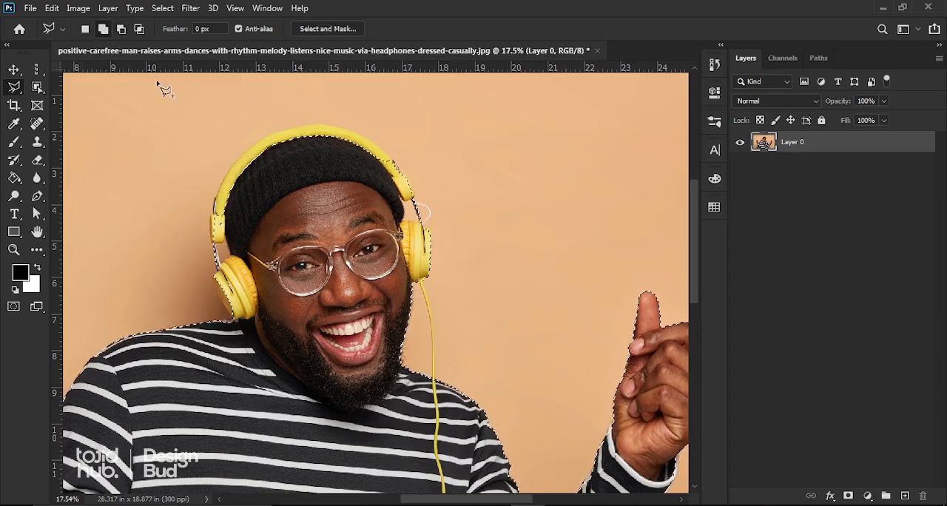
left_click(85, 29)
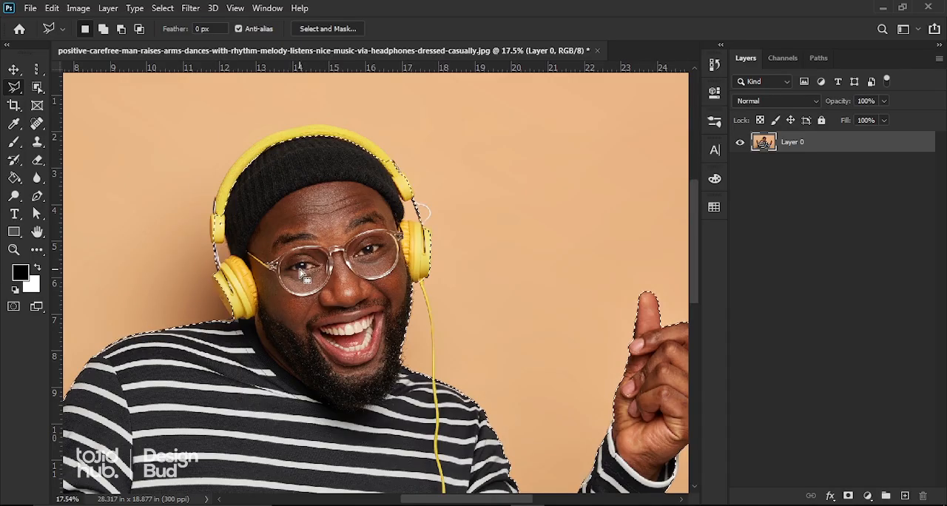
Add the missed yellow headband to the selection by tracing its outer edge with the Polygonal Lasso and closing the outline across the hat.
scroll(236, 234, "up", 1)
scroll(237, 234, "up", 2)
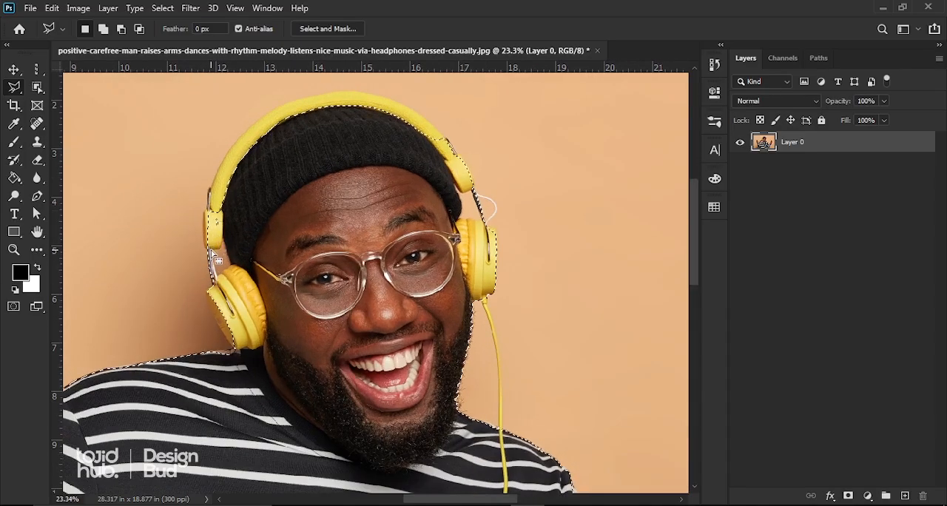
left_click(227, 161)
scroll(227, 159, "up", 2)
scroll(254, 175, "down", 4)
scroll(307, 141, "up", 1)
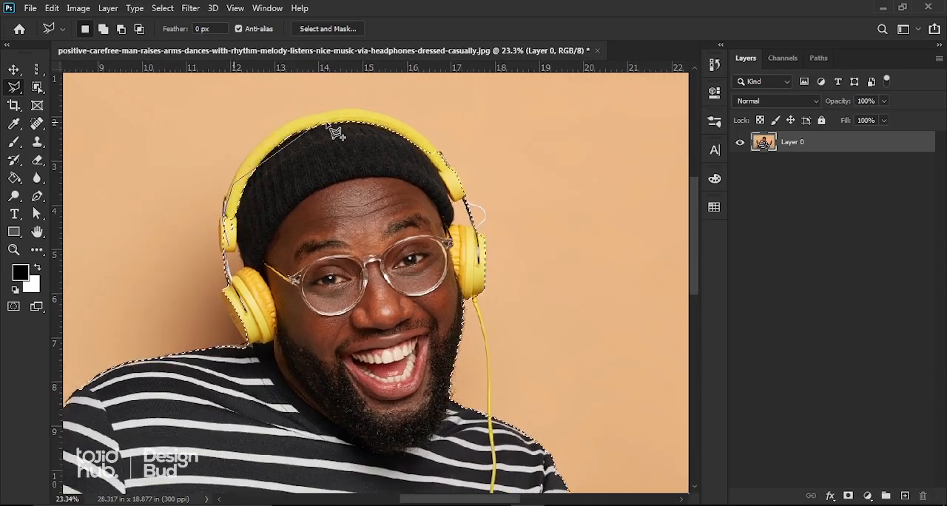
scroll(329, 137, "up", 2)
scroll(318, 170, "down", 2)
scroll(310, 148, "up", 4)
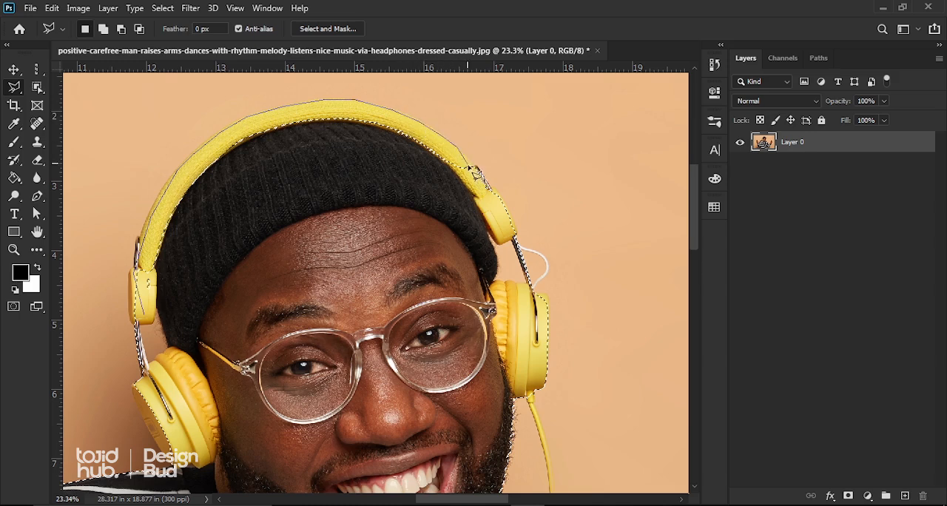
left_click(514, 227)
left_click(239, 211)
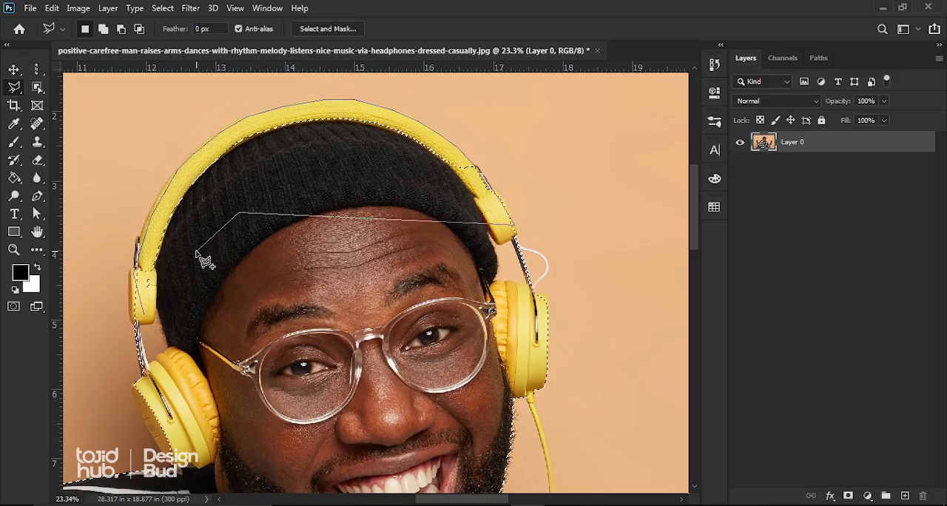
double_click(196, 251)
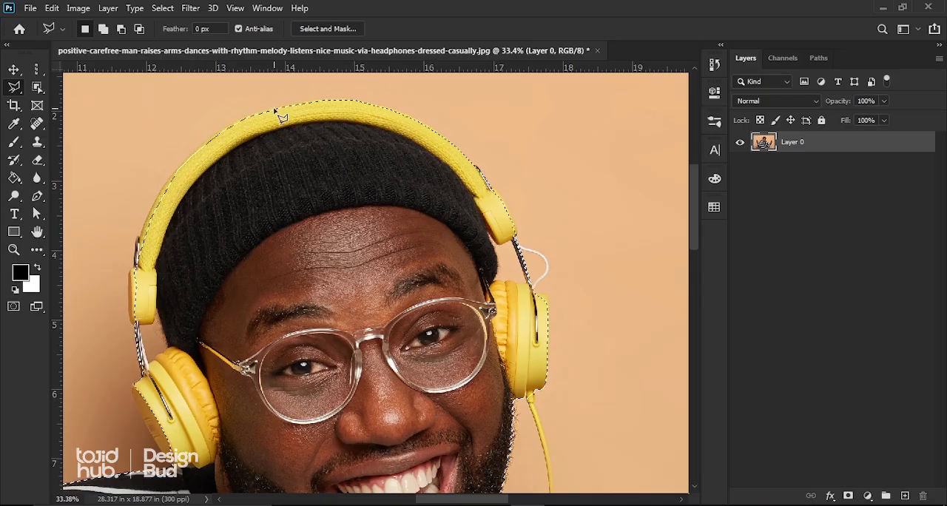
Subtract the background gap between the black hat and the headphone's metal arm, above the ear cup beside the white loop, from the selection.
scroll(222, 159, "down", 4)
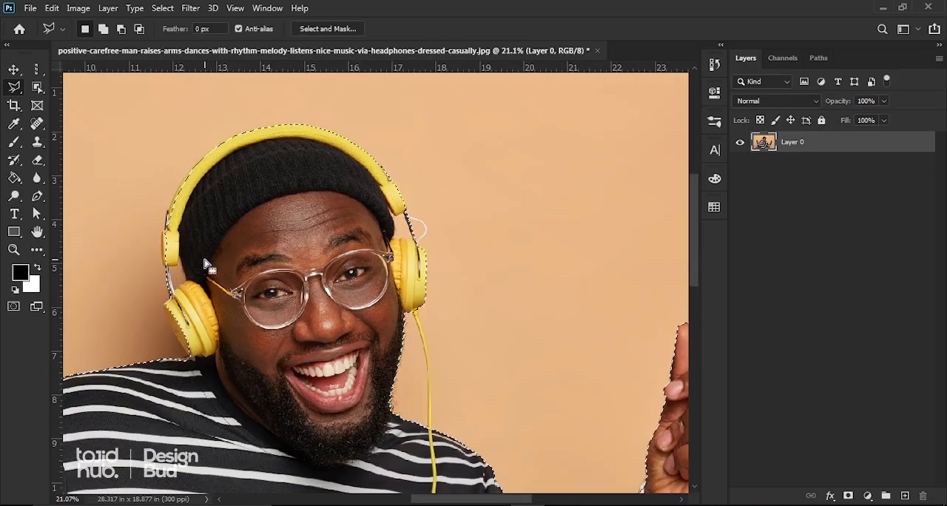
scroll(207, 264, "down", 4)
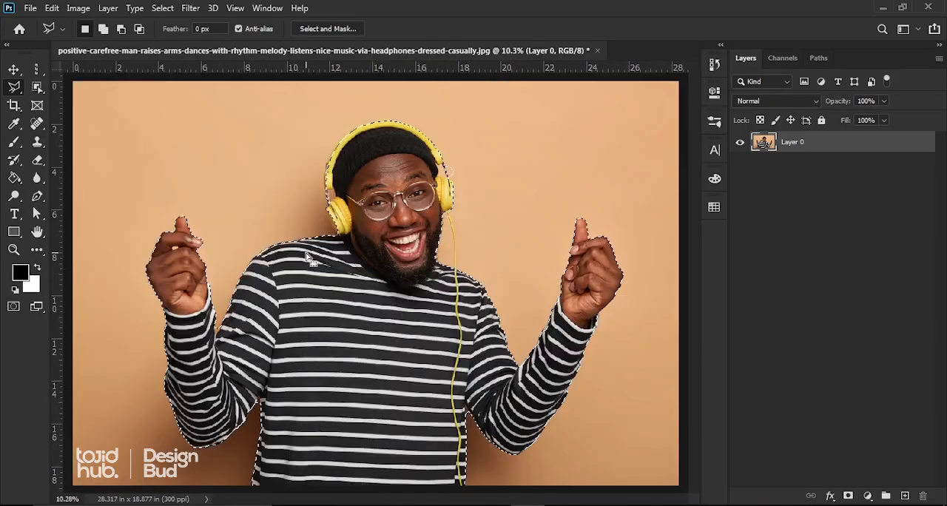
scroll(466, 159, "up", 3)
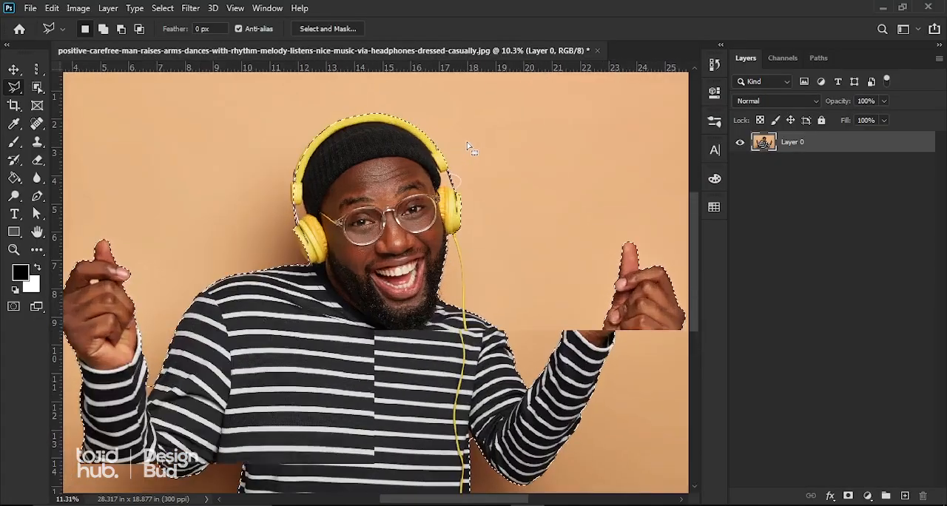
scroll(460, 180, "up", 4)
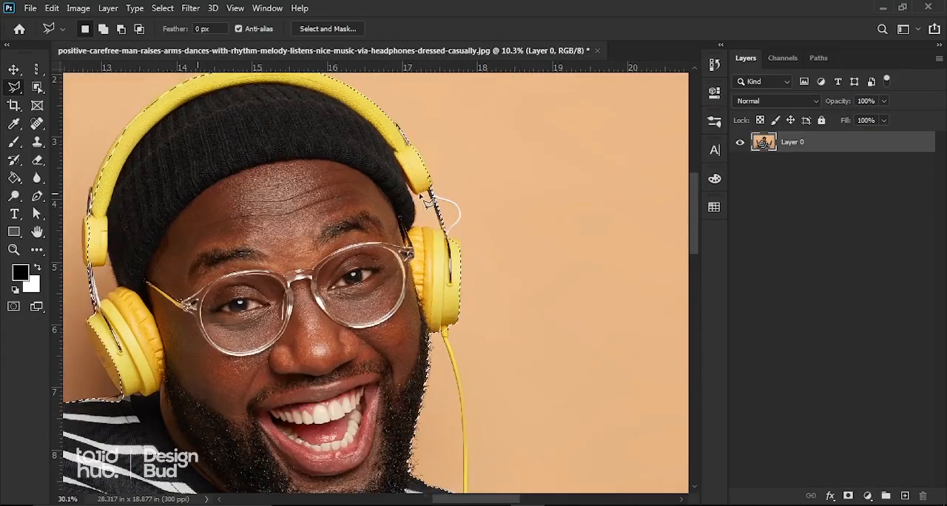
scroll(419, 206, "up", 4)
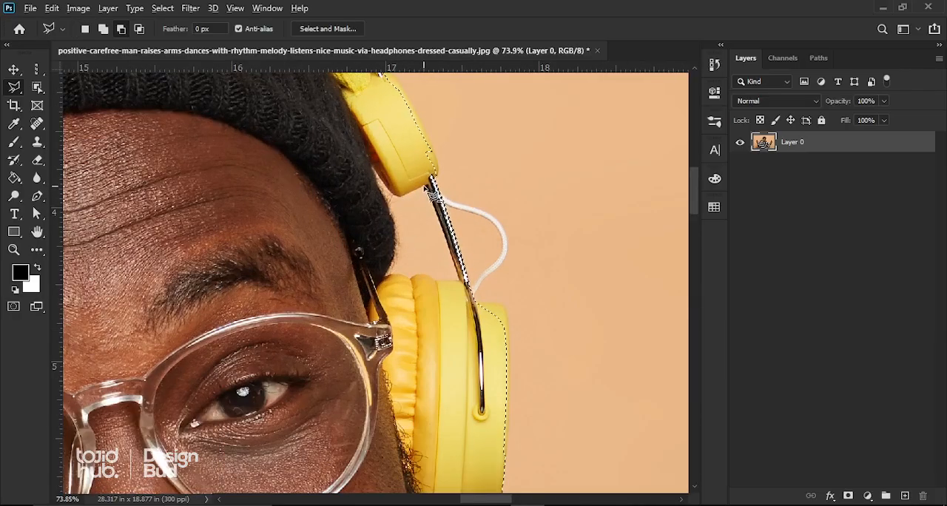
left_click(372, 166)
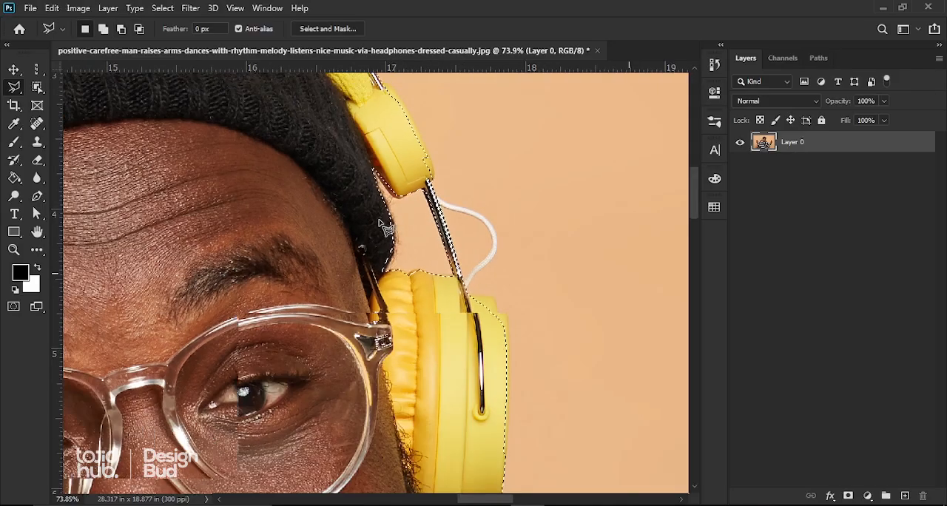
scroll(380, 221, "down", 10)
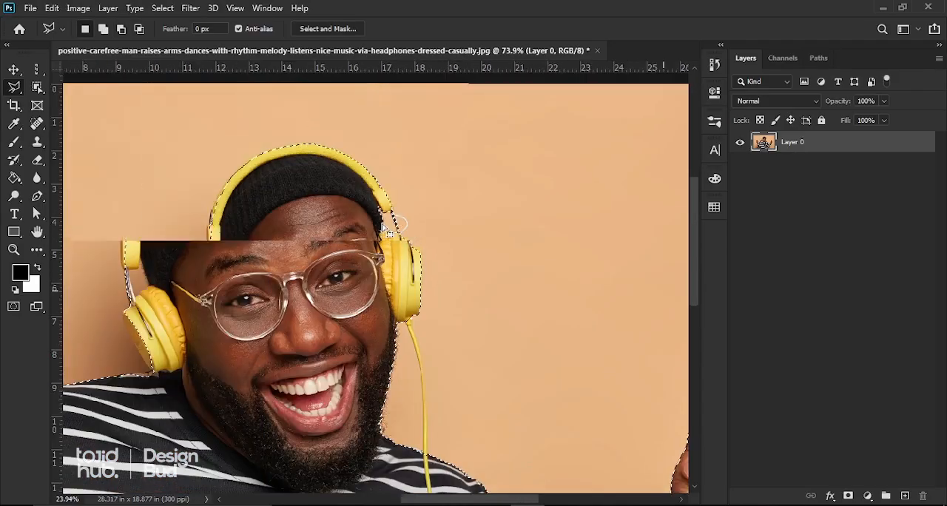
Subtract the background gap between the black hat and the metal arm of the headphone on the photo's left side from the selection.
scroll(239, 281, "up", 5)
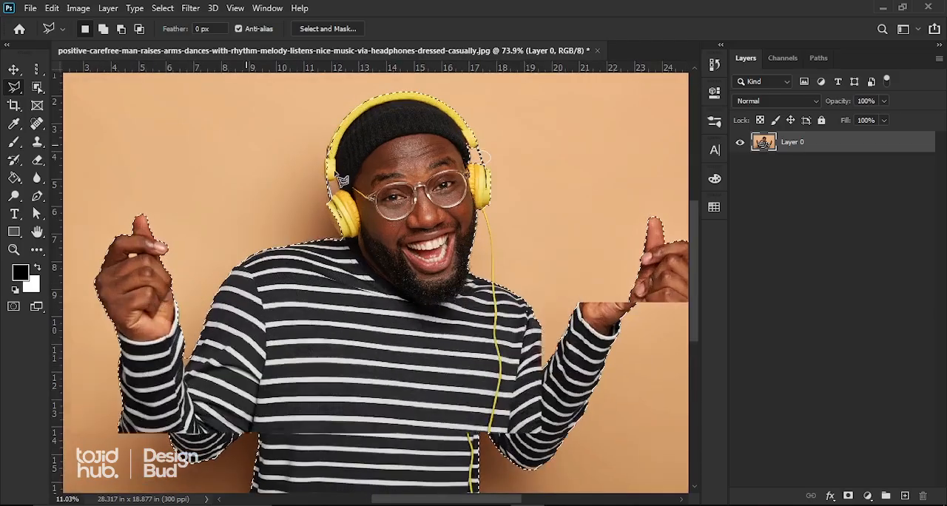
scroll(334, 178, "up", 6)
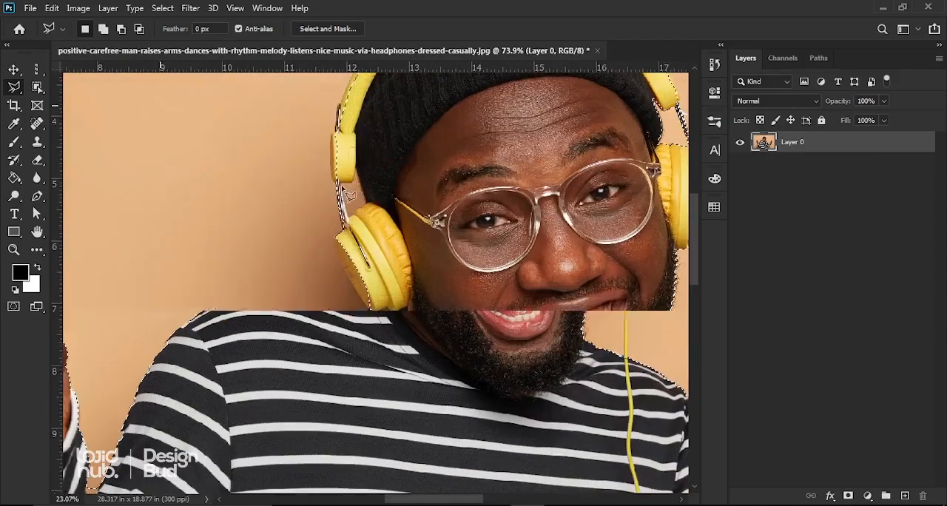
scroll(351, 194, "up", 4)
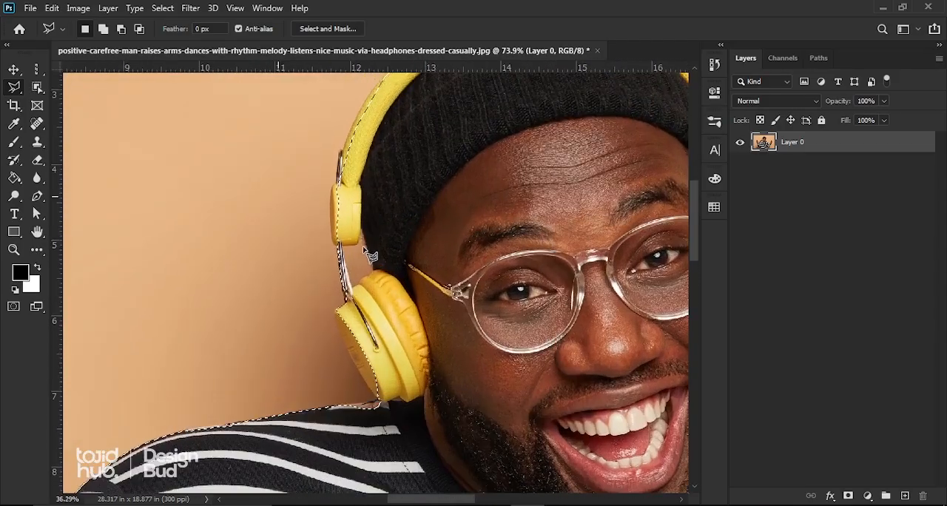
scroll(367, 253, "up", 3)
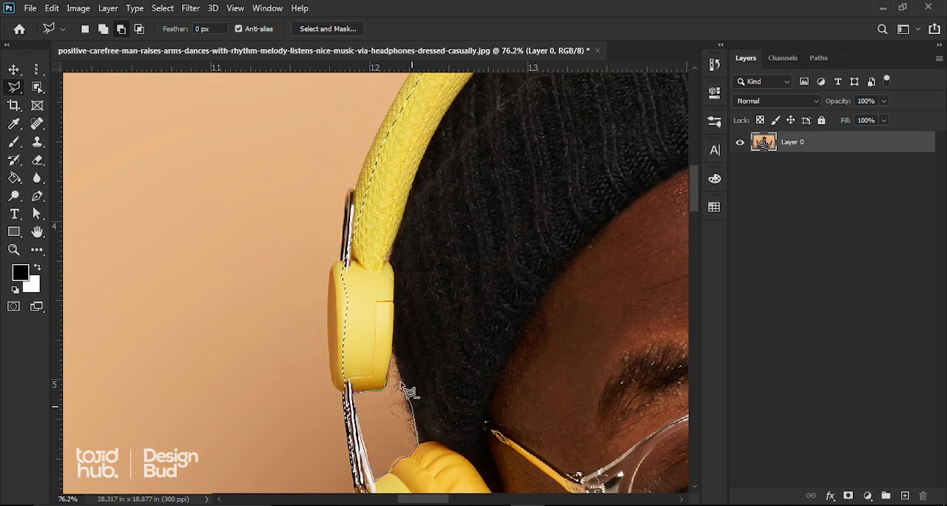
scroll(405, 383, "down", 6)
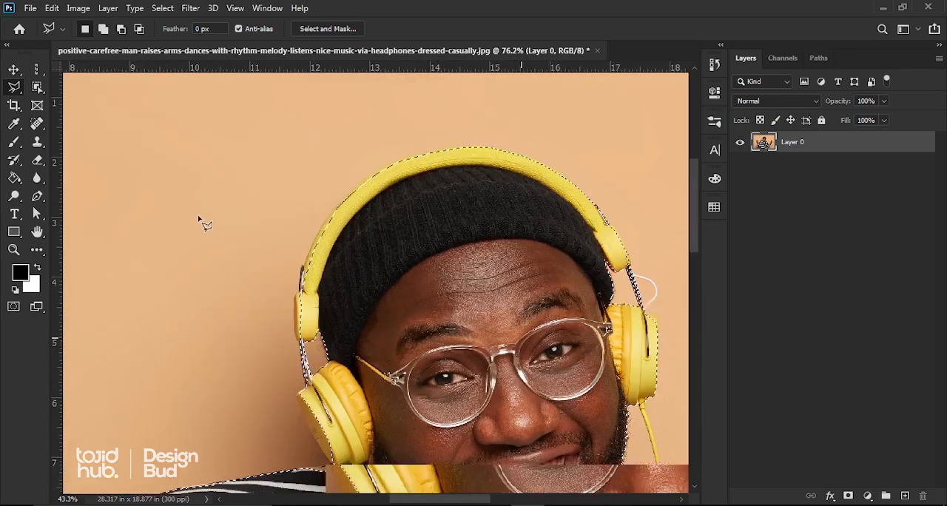
scroll(244, 231, "down", 6)
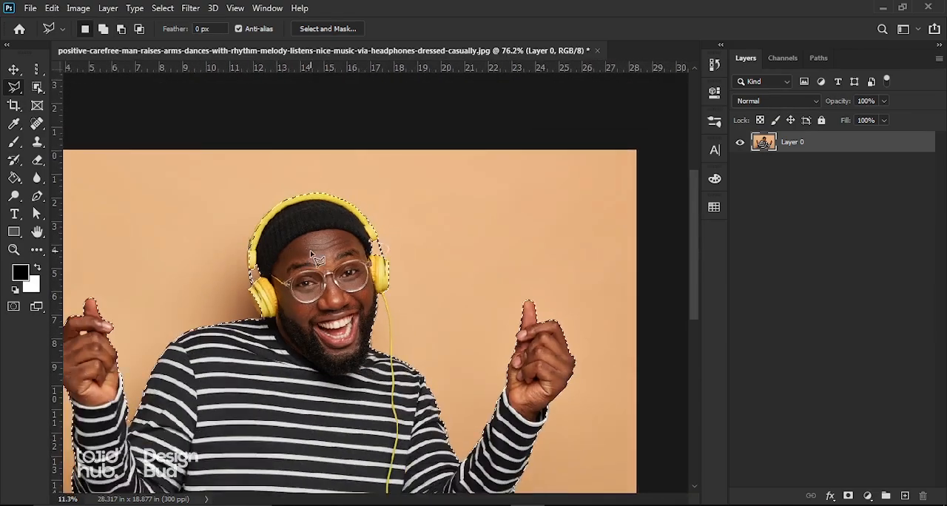
Subtract the small background gap between the fingers of the raised hand on the photo's left side from the selection.
scroll(419, 397, "up", 4)
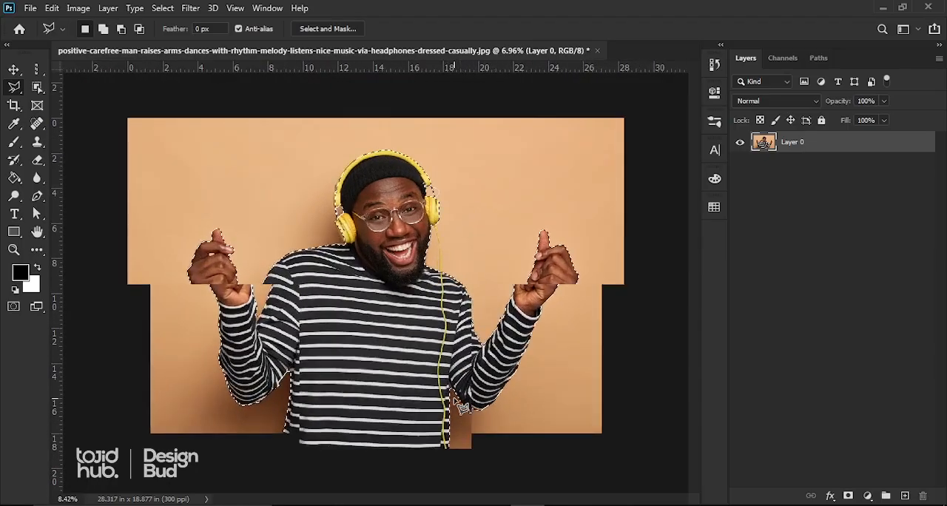
scroll(441, 403, "up", 2)
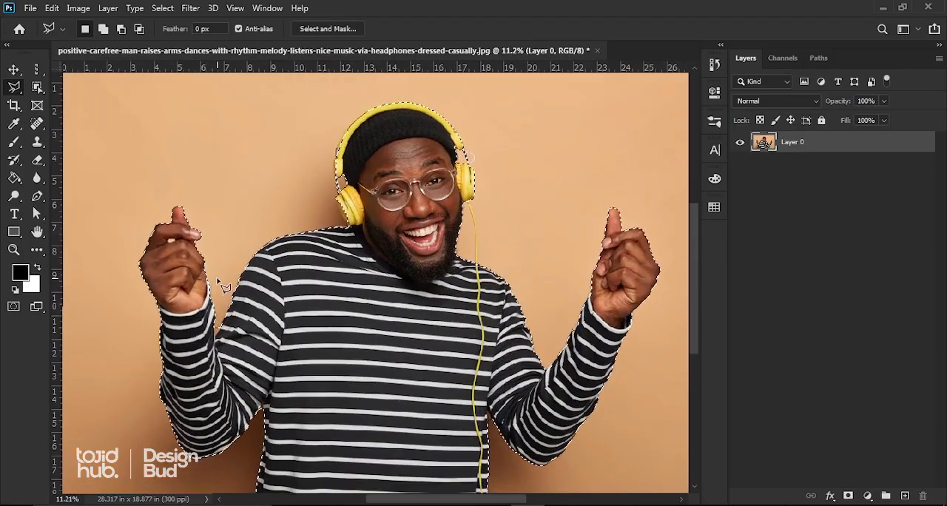
scroll(305, 305, "down", 1)
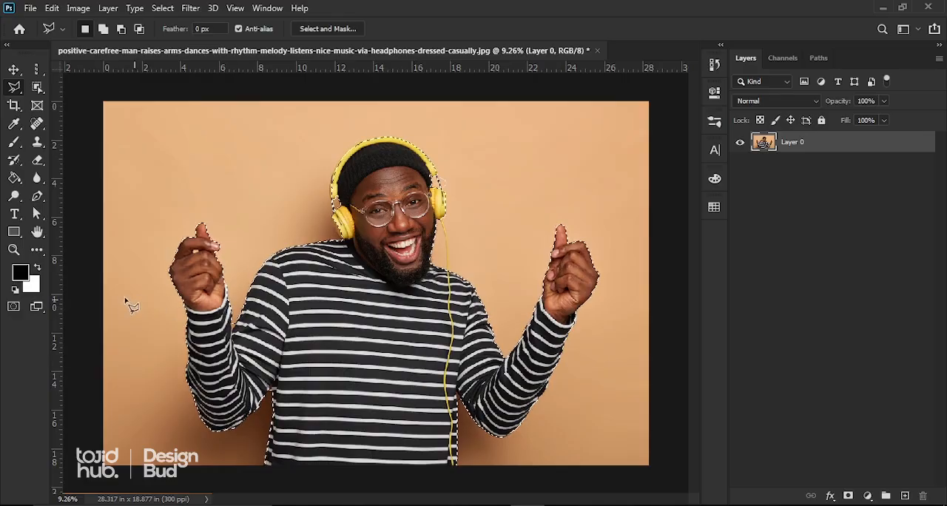
scroll(134, 270, "up", 6)
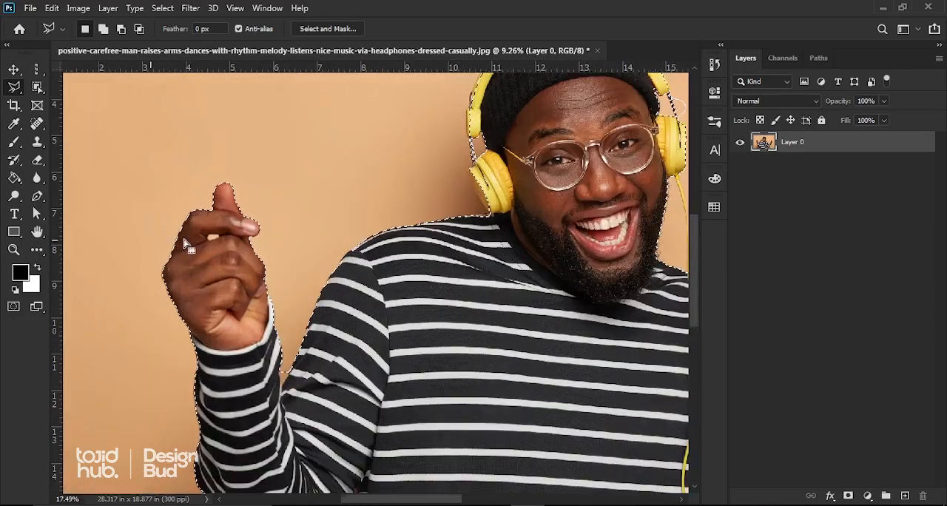
scroll(210, 241, "up", 5)
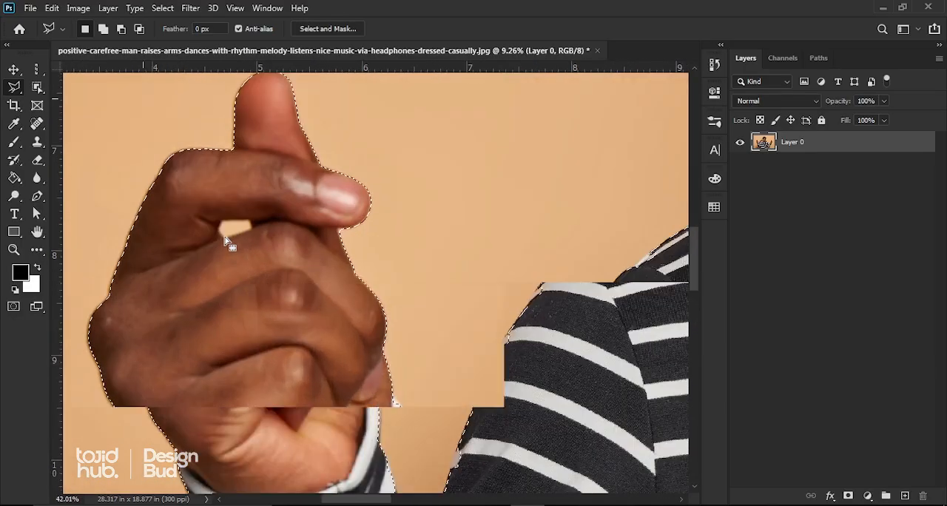
scroll(248, 254, "up", 1)
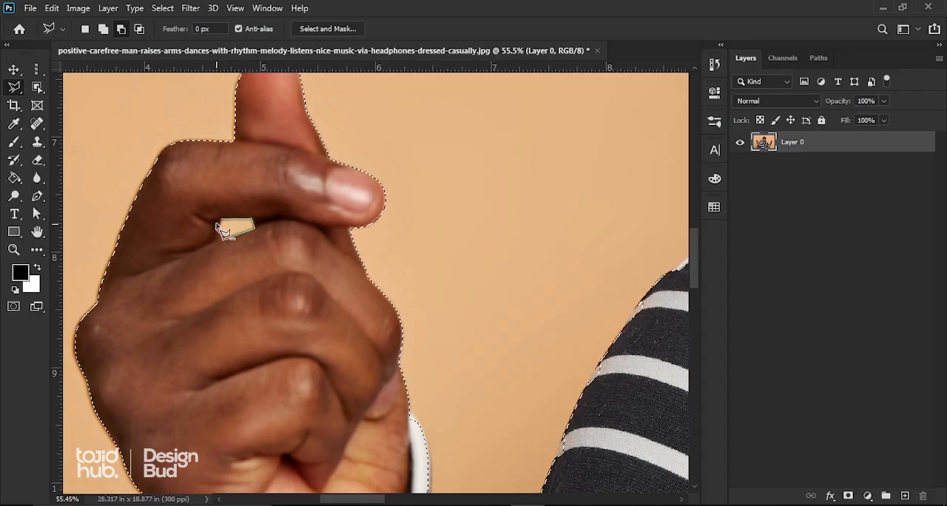
scroll(220, 229, "down", 5)
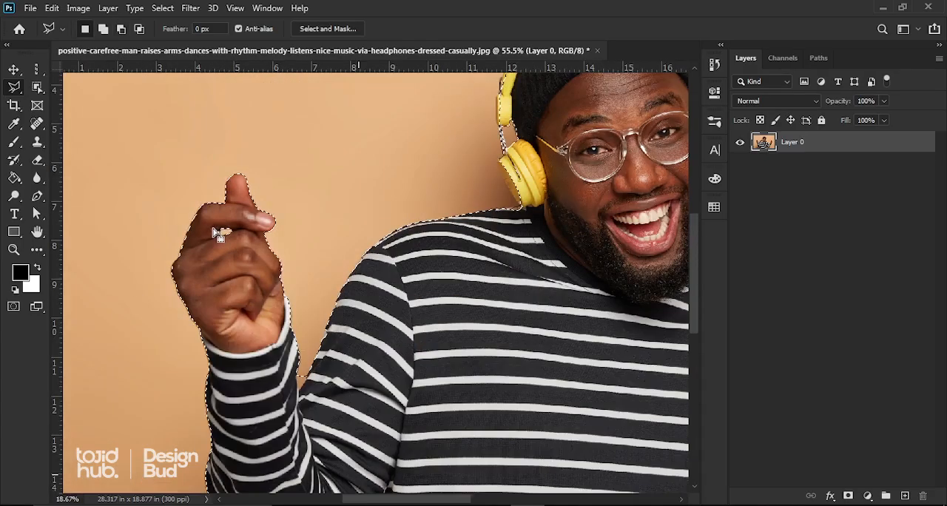
scroll(220, 234, "down", 6)
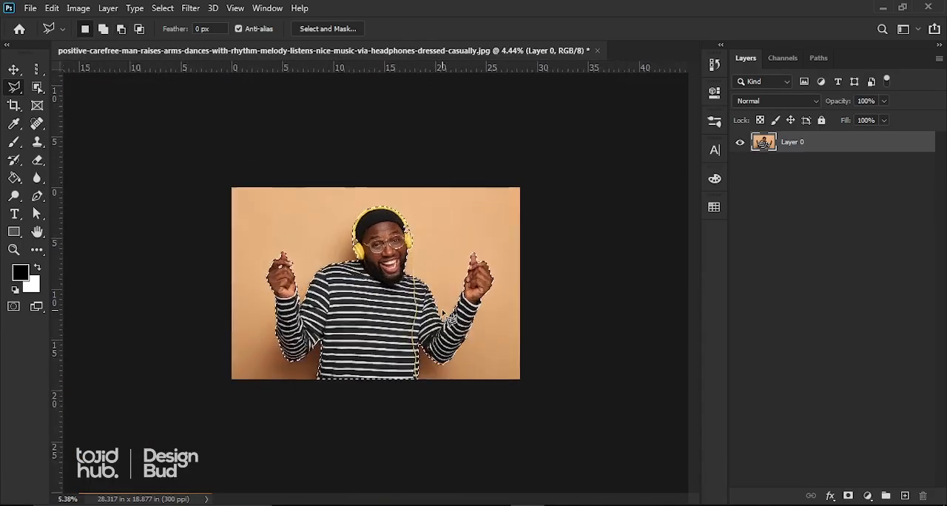
Switch to the Move tool and hide the background by adding a layer mask made from the selection.
scroll(440, 311, "up", 4)
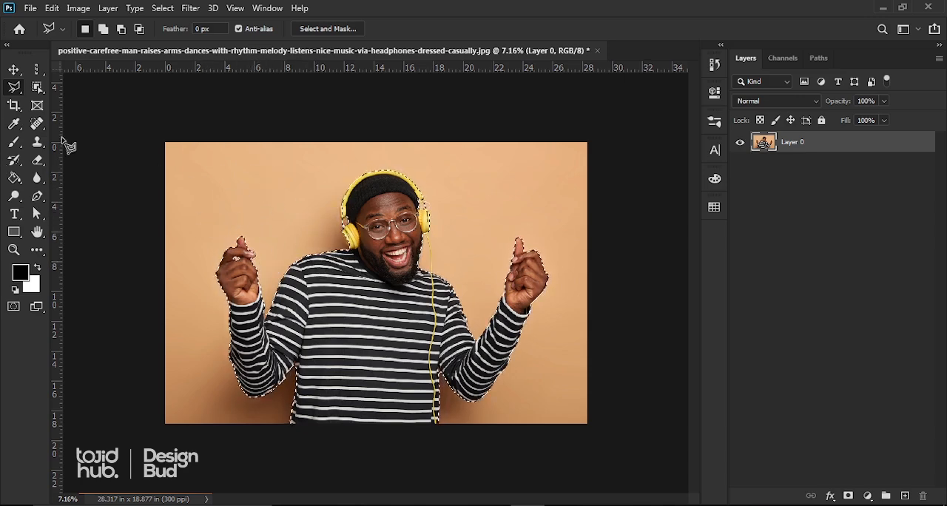
left_click(14, 69)
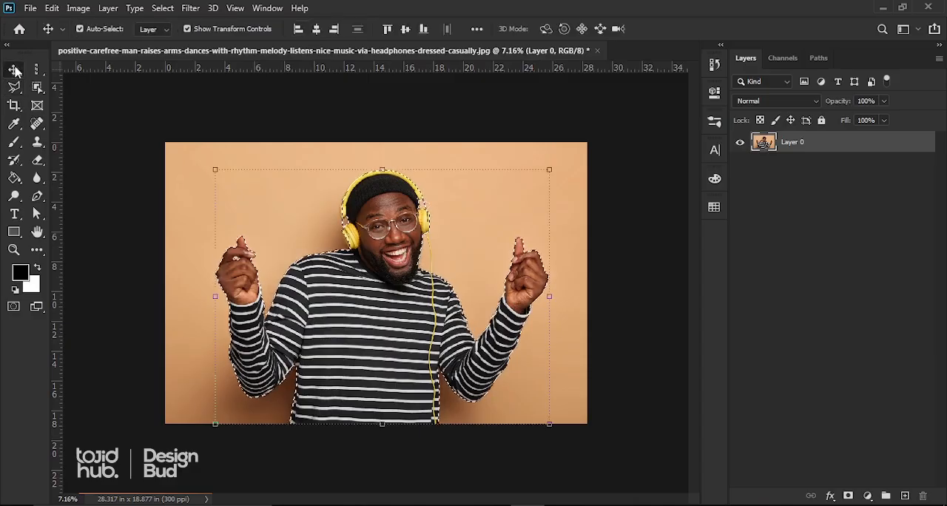
left_click(848, 496)
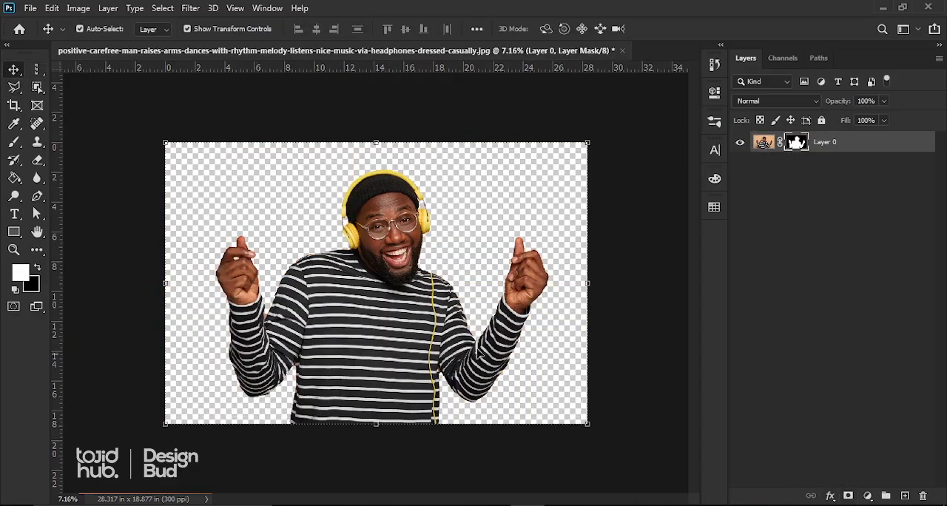
Inspect the layer mask on its own in black and white, return to the layer image, and undo the mask.
key("ctrl+plus")
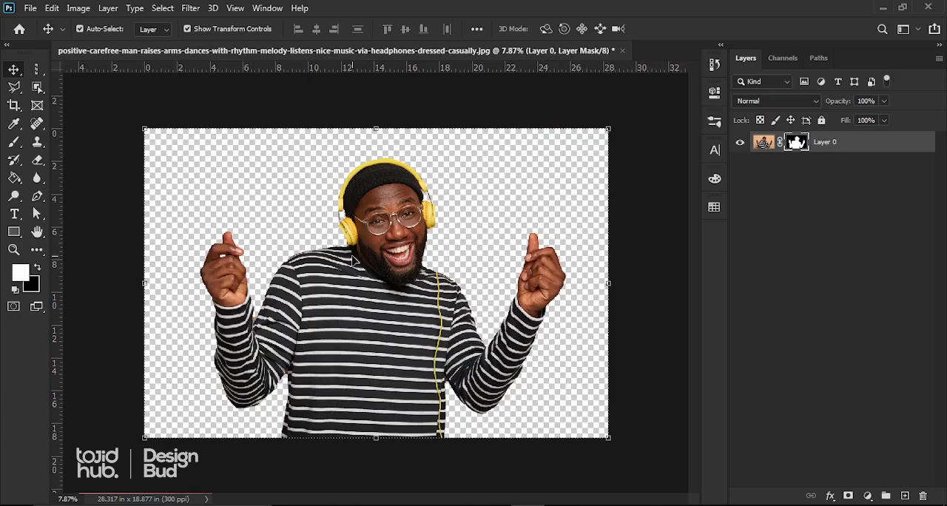
key("ctrl+plus")
key("ctrl+minus")
left_click(796, 144, "alt")
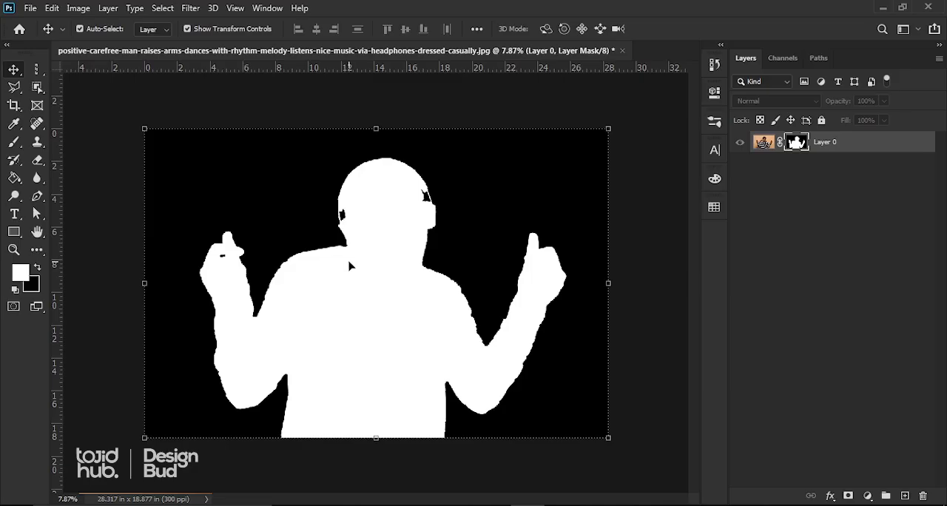
left_click(763, 144)
scroll(381, 263, "down", 3)
scroll(355, 278, "up", 2)
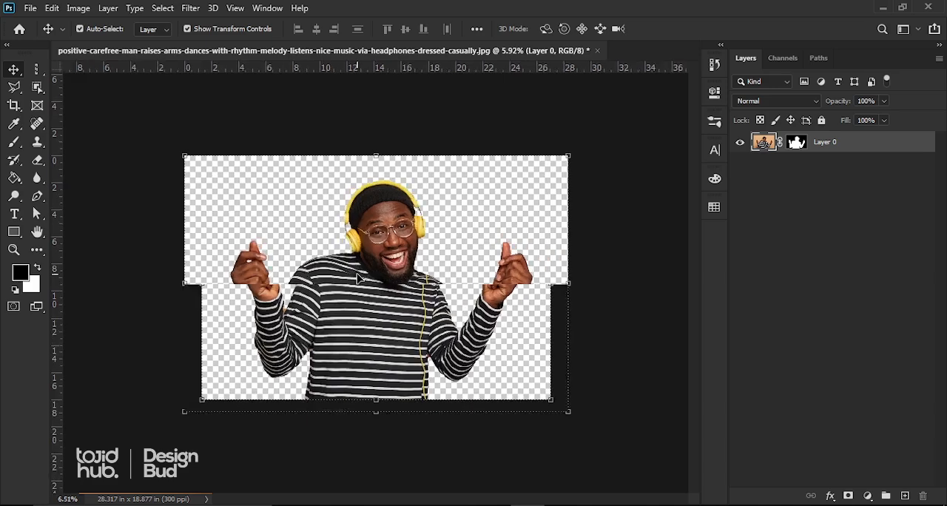
key("ctrl+z")
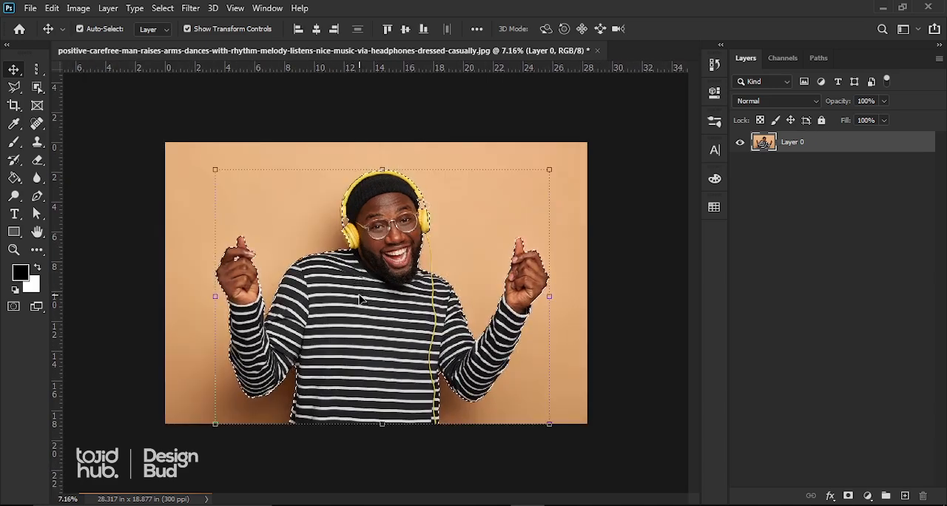
Invert the selection of the man with the Polygonal Lasso active, delete the background pixels, and deselect.
left_click(14, 87)
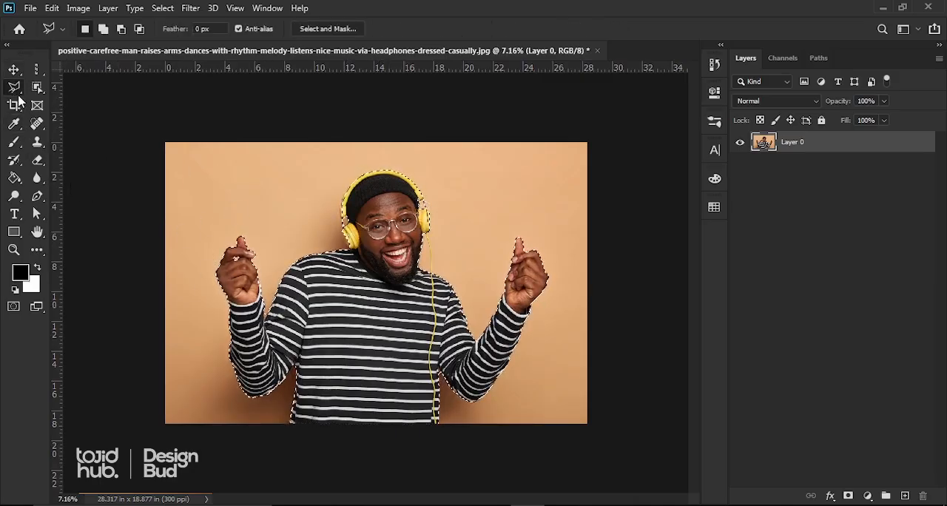
right_click(381, 312)
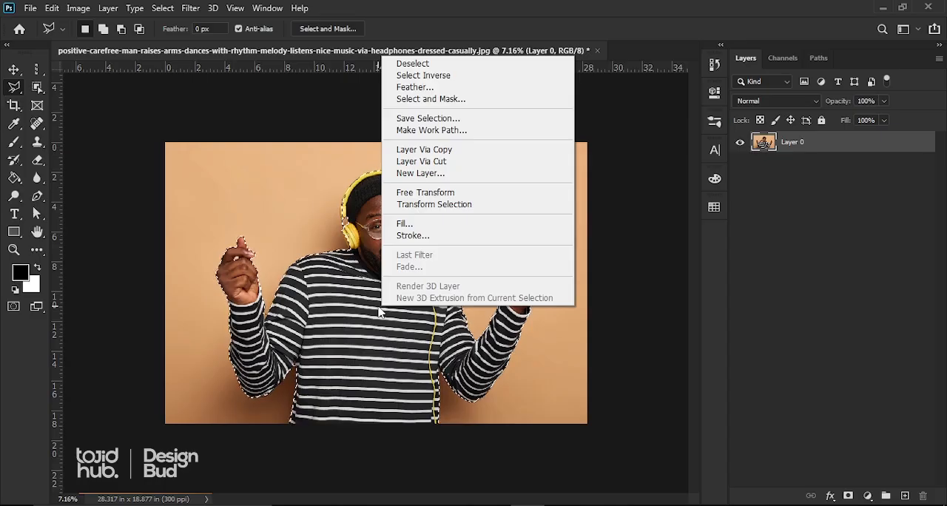
left_click(417, 76)
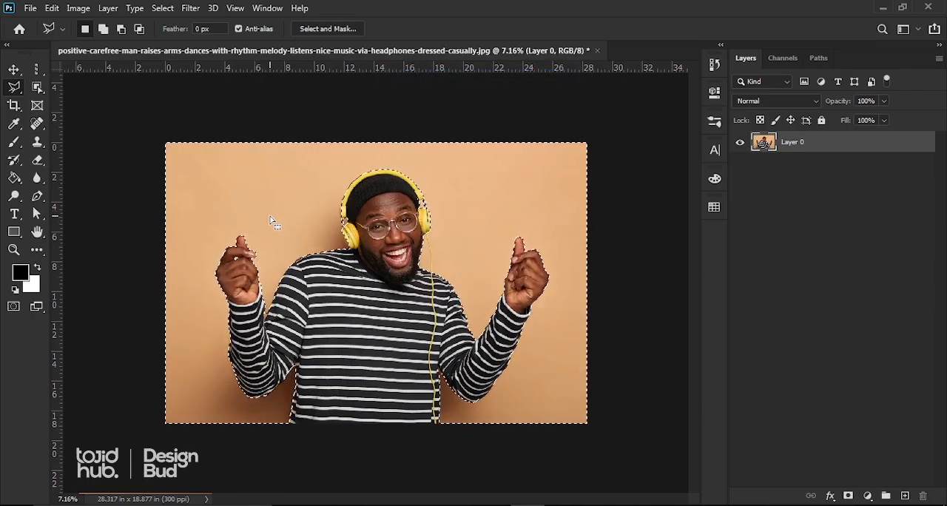
key("Delete")
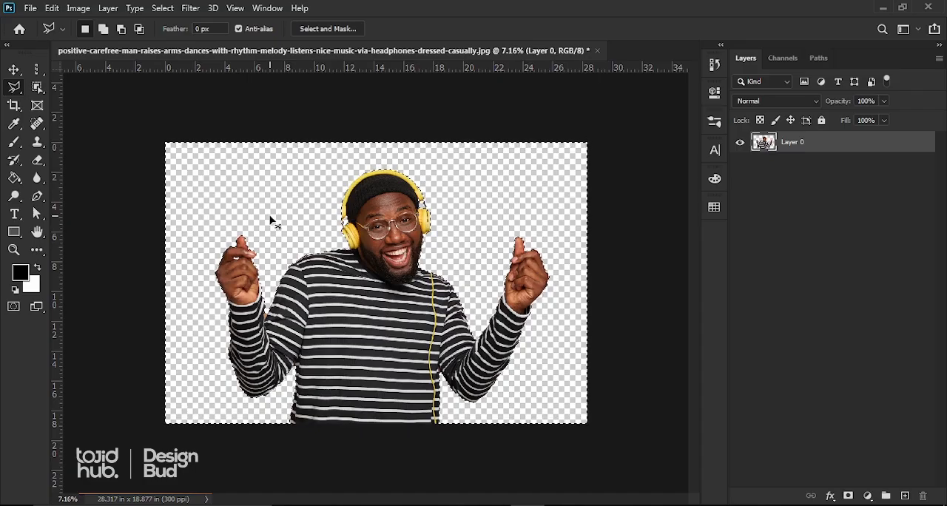
key("ctrl+d")
scroll(411, 259, "down", 1)
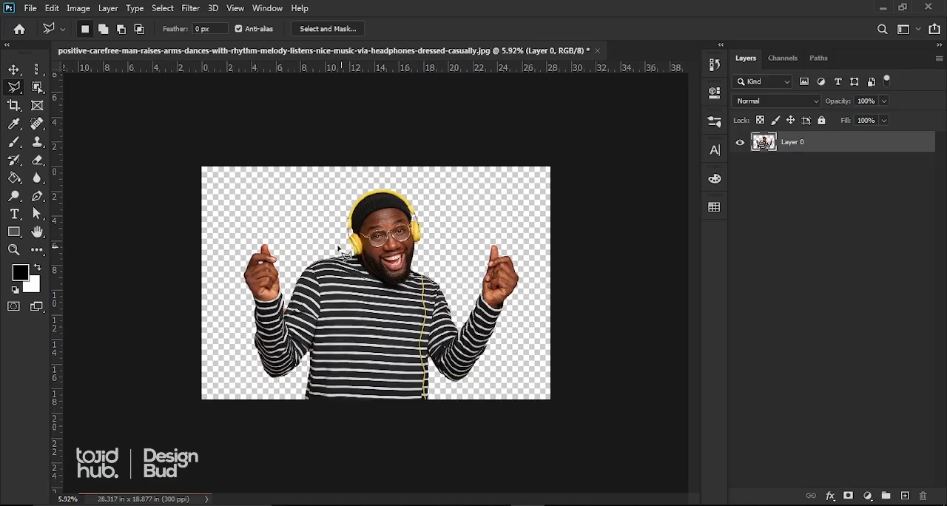
scroll(343, 244, "up", 3)
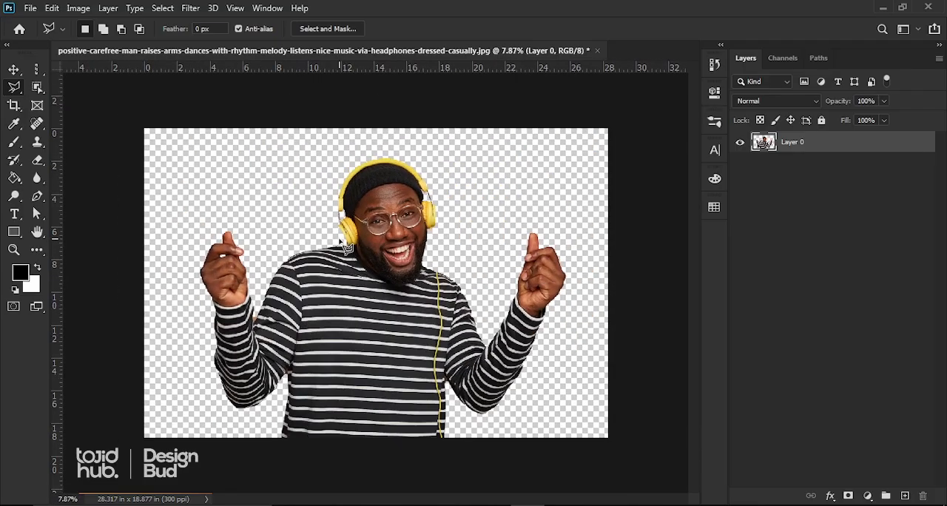